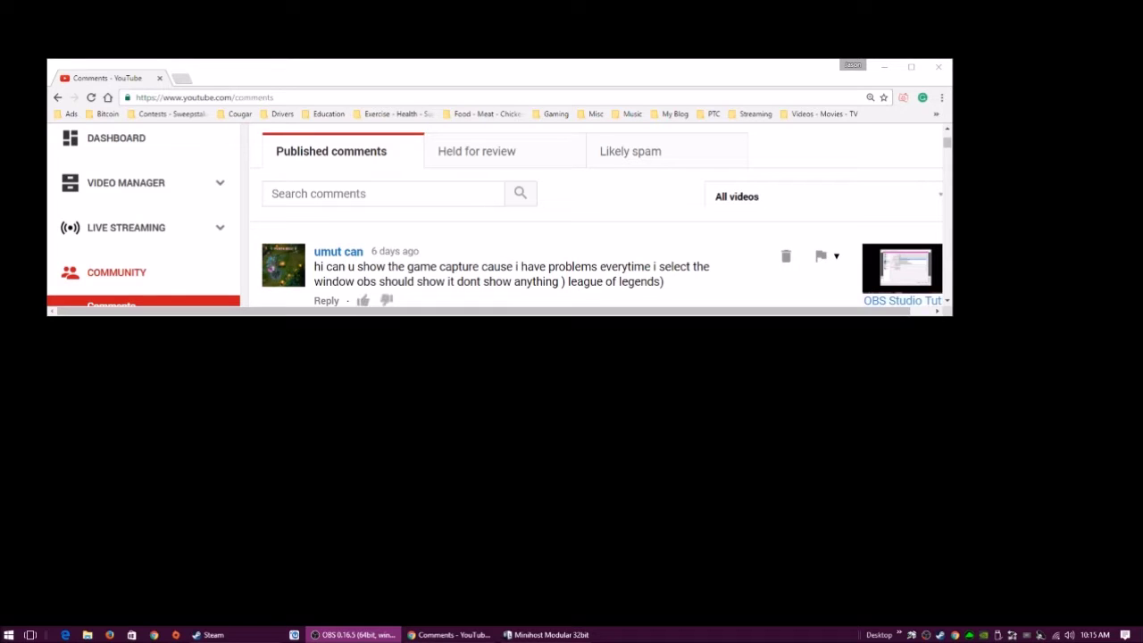
Close the YouTube comments browser window and bring the OBS window onto this display at its normal, non-maximized size.
mouse_move(338, 251)
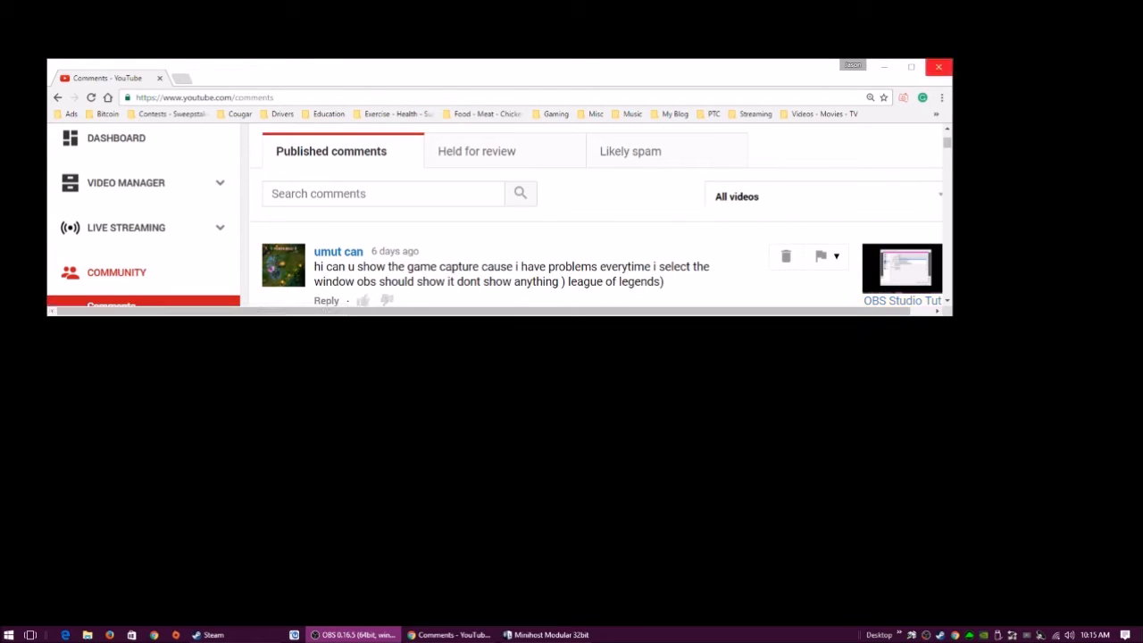
click(938, 67)
drag(1141, 27, 571, 47)
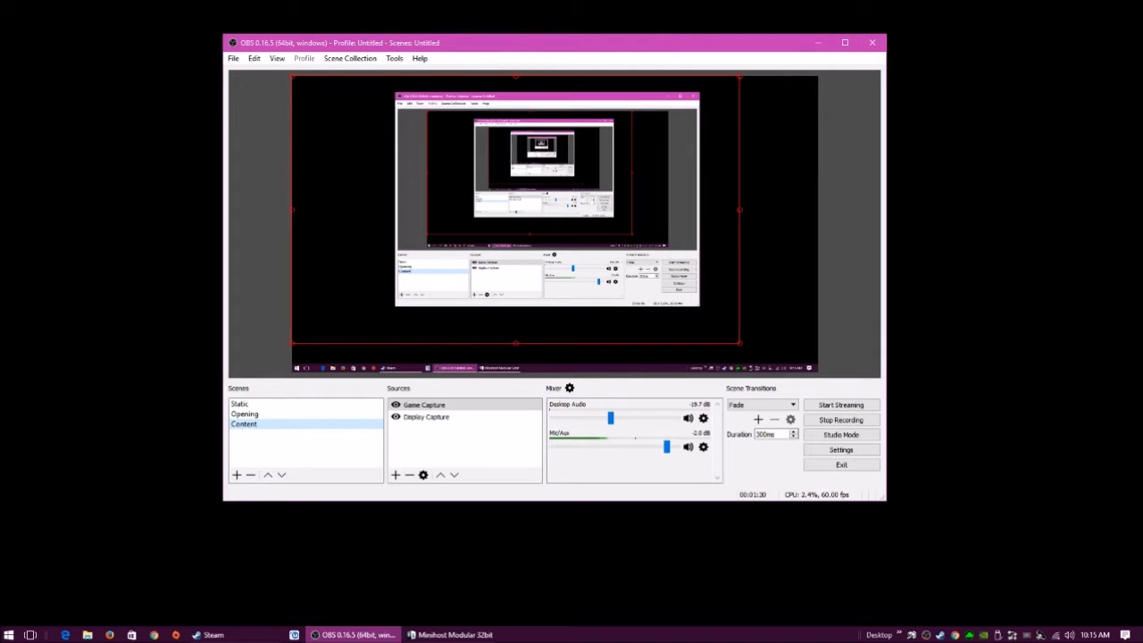
click(845, 42)
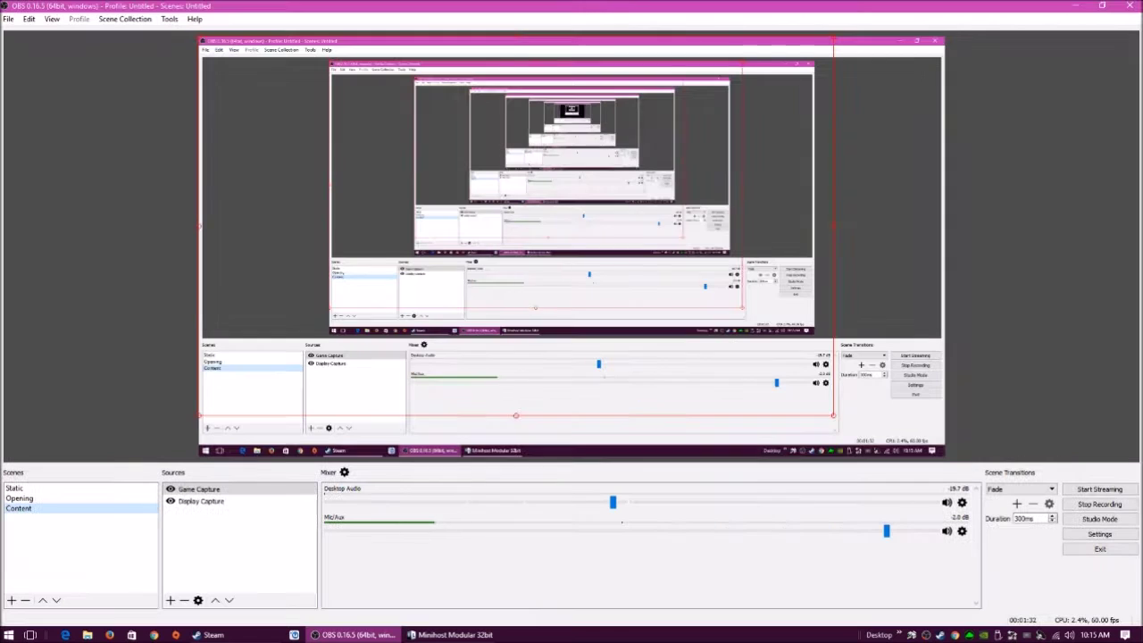
click(1101, 5)
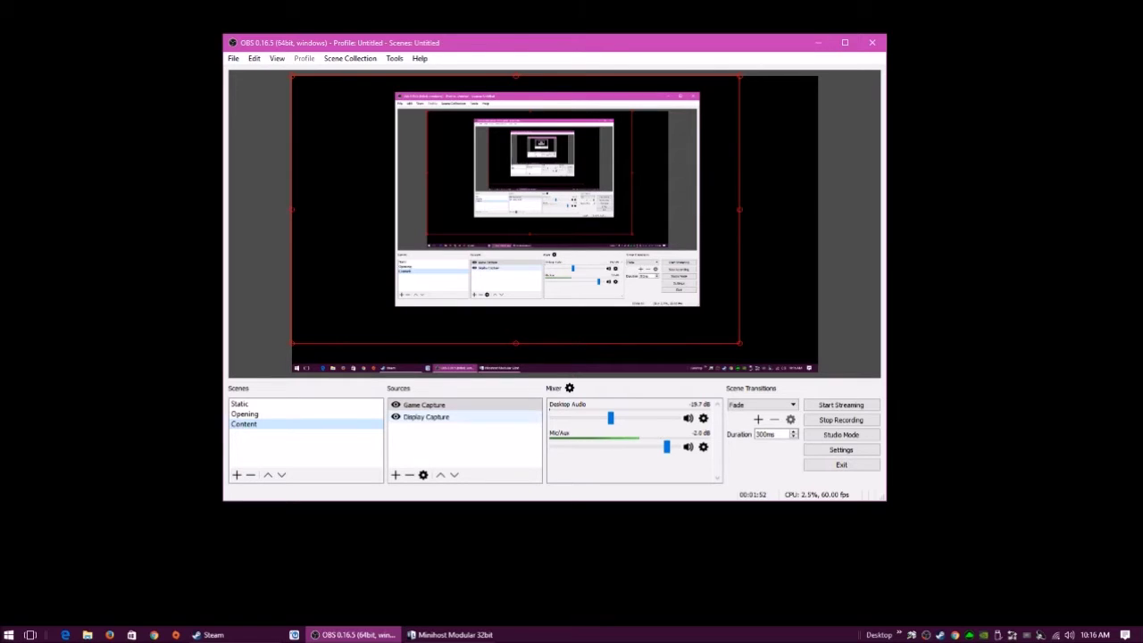
Open the properties of the Game Capture source and view the windows available for capture.
click(424, 404)
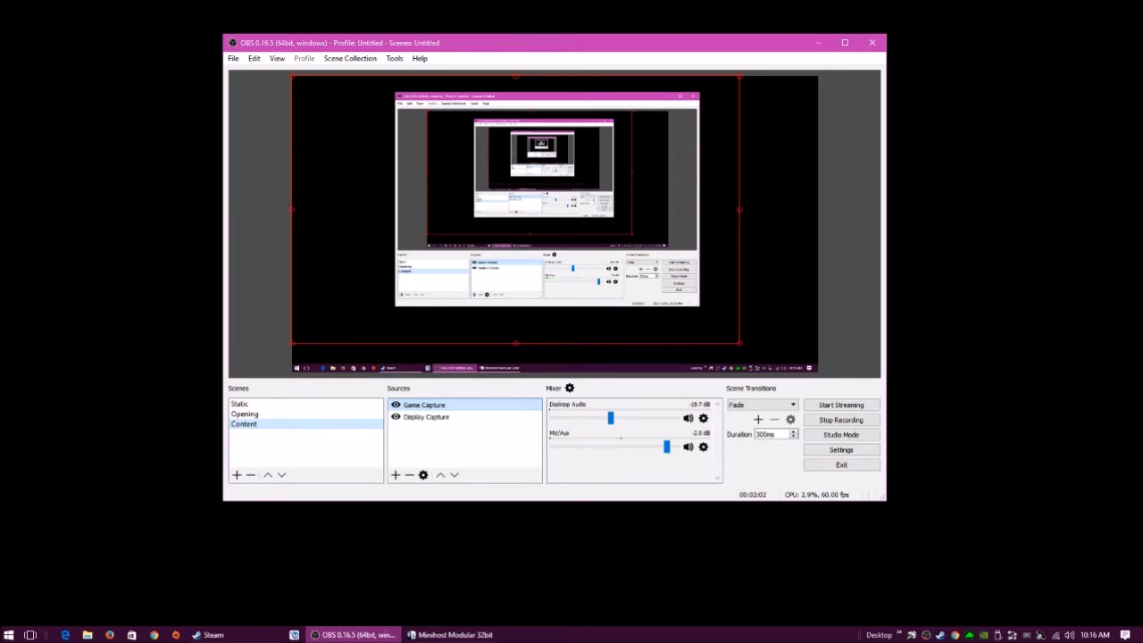
right_click(428, 405)
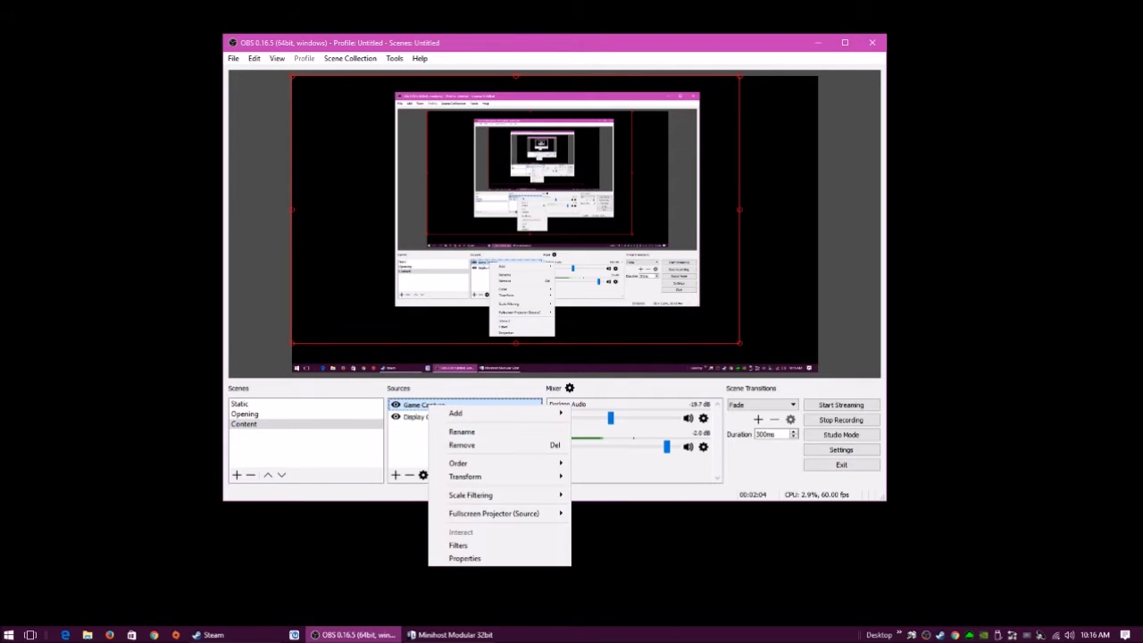
click(465, 557)
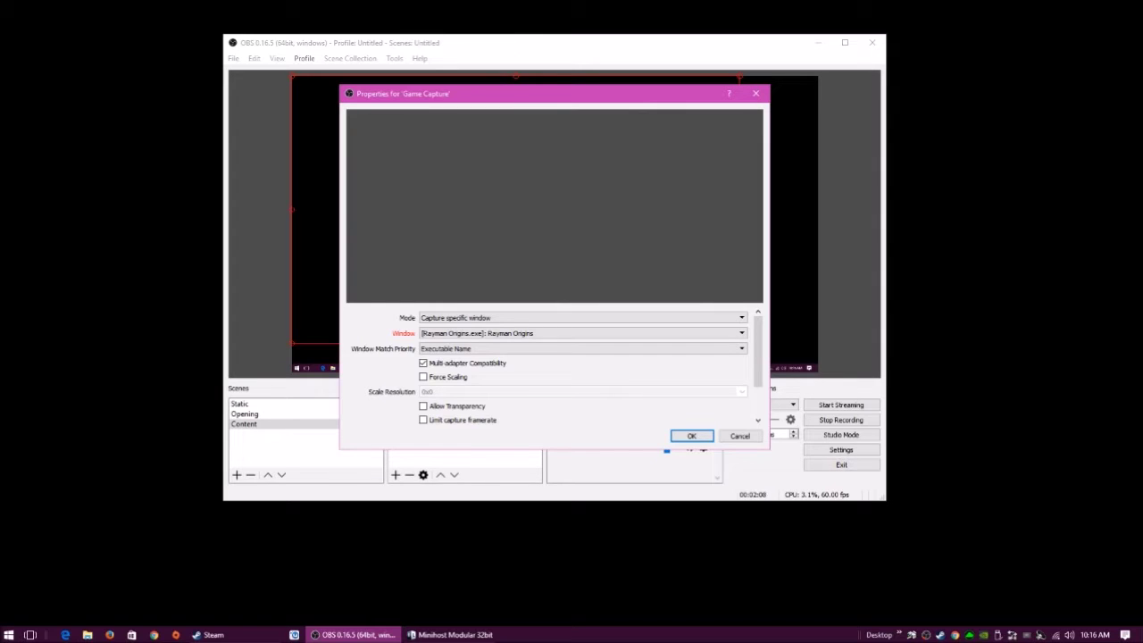
click(582, 333)
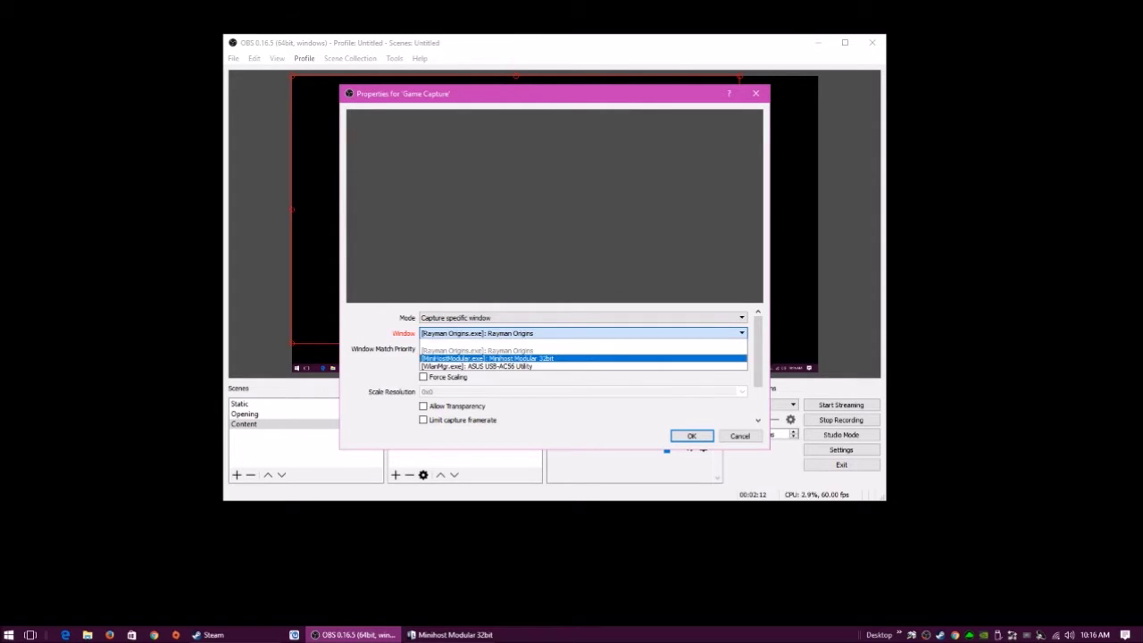
Review the capture mode choices, keep Capture specific window, and check the list of capturable windows again.
click(582, 317)
click(582, 317)
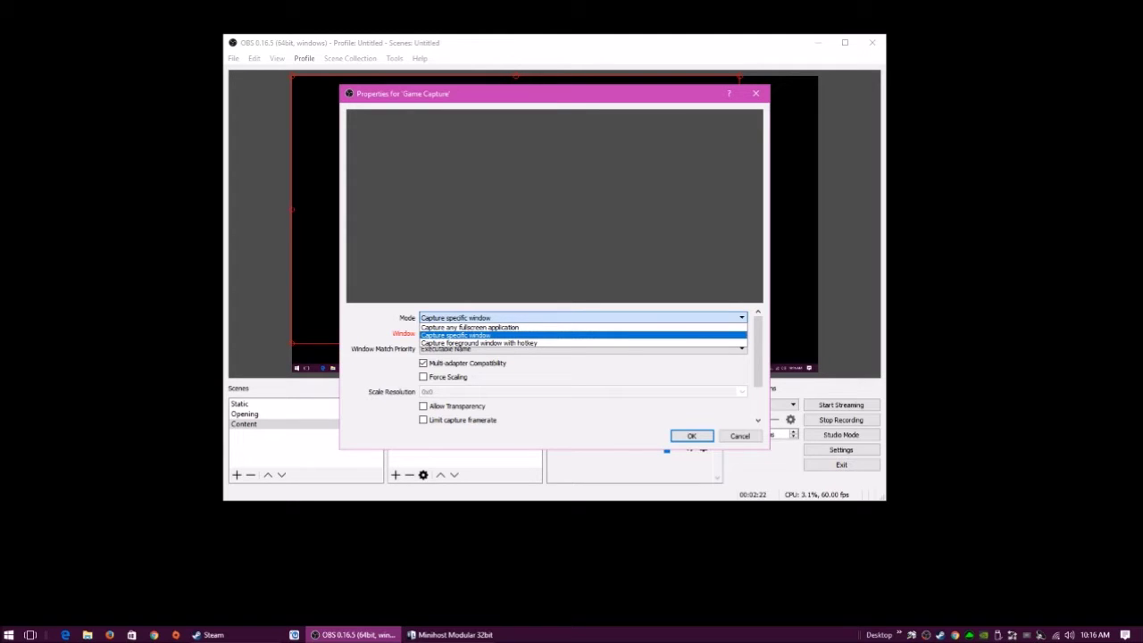
key(Up)
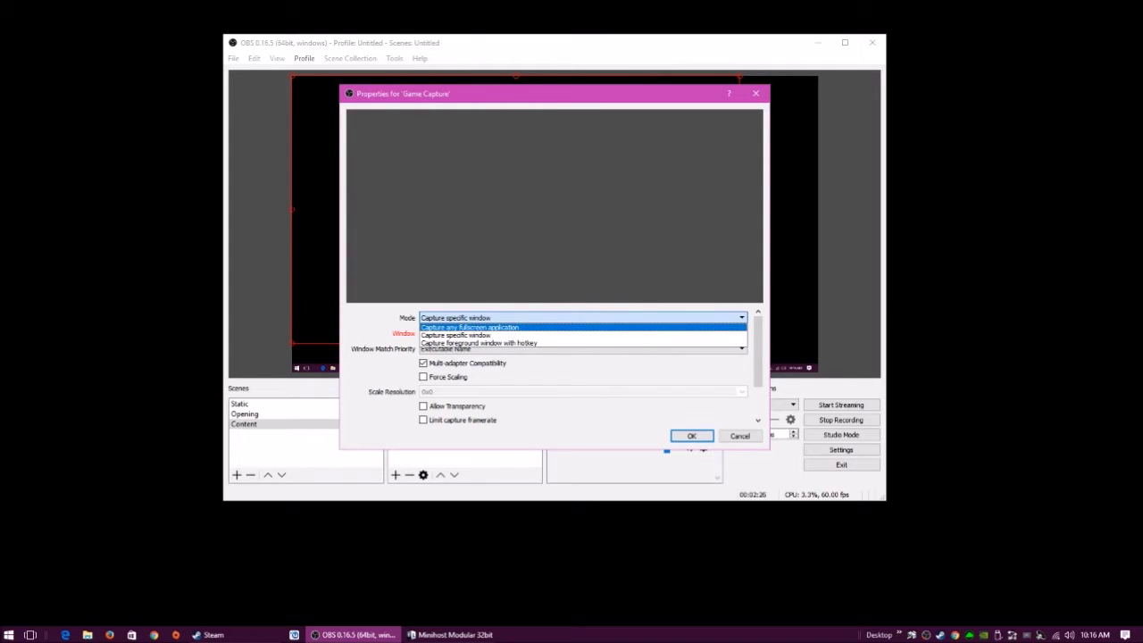
key(Down)
key(Down)
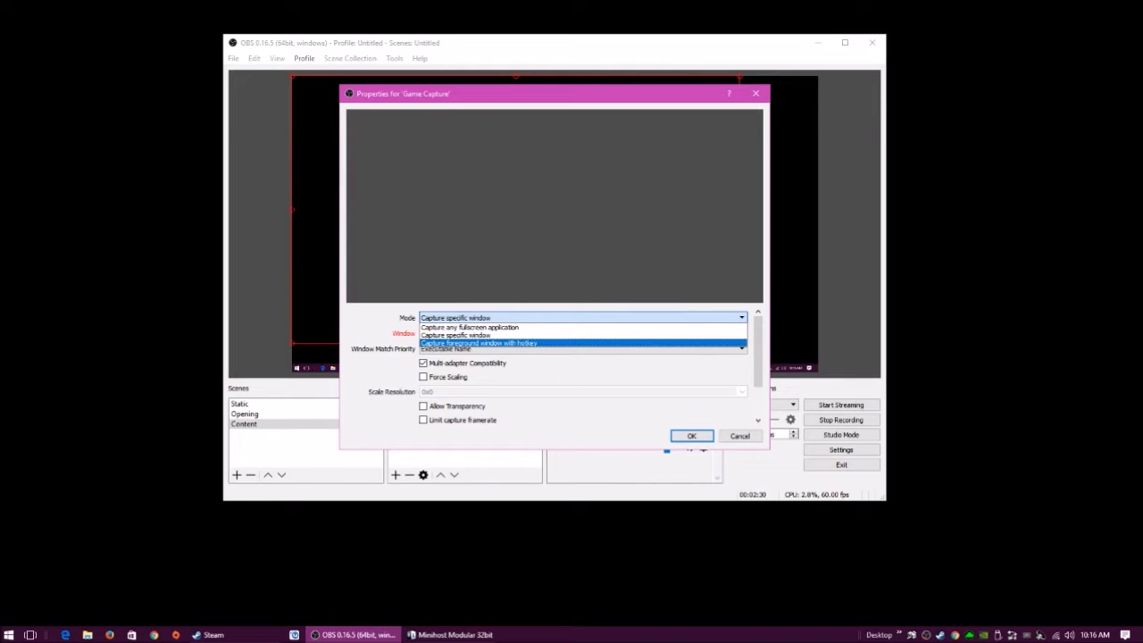
key(Up)
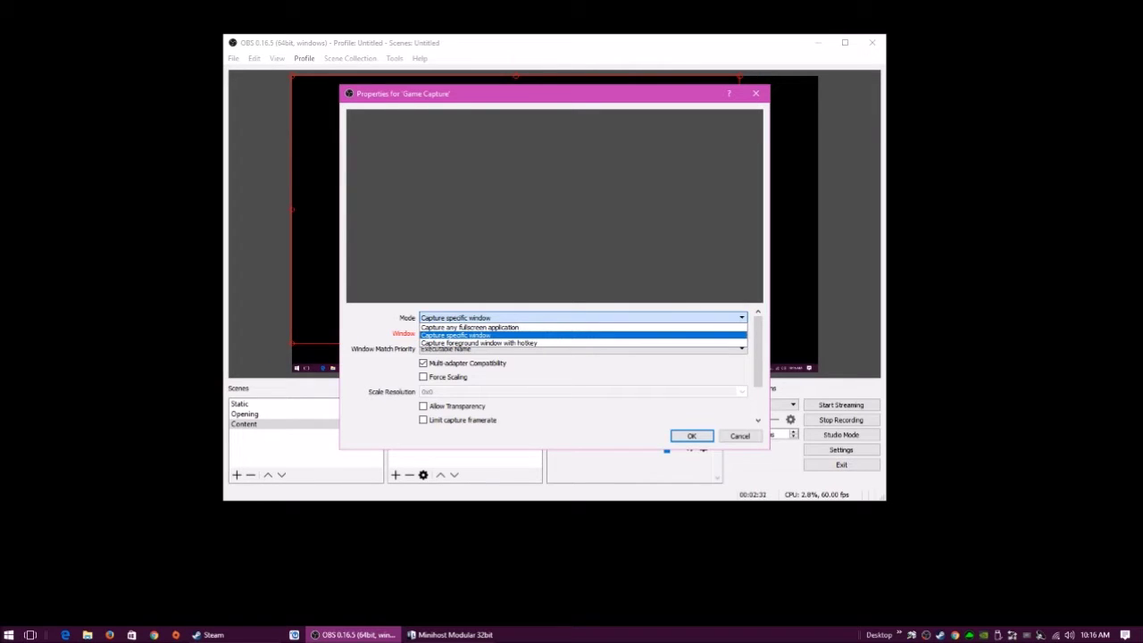
key(Down)
key(Up)
key(Return)
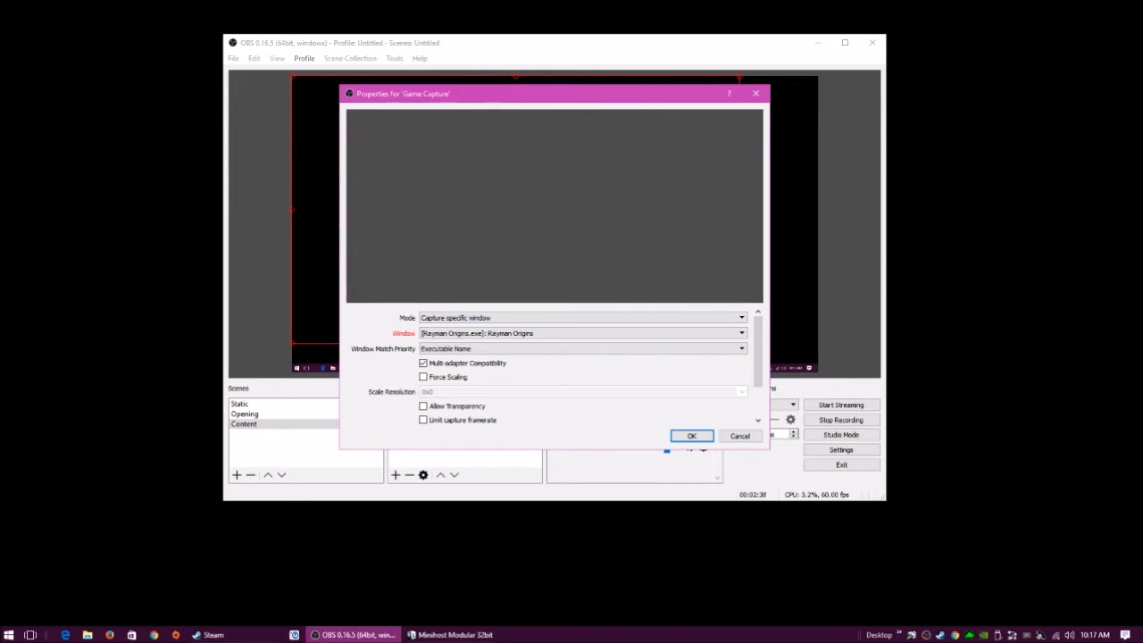
click(582, 333)
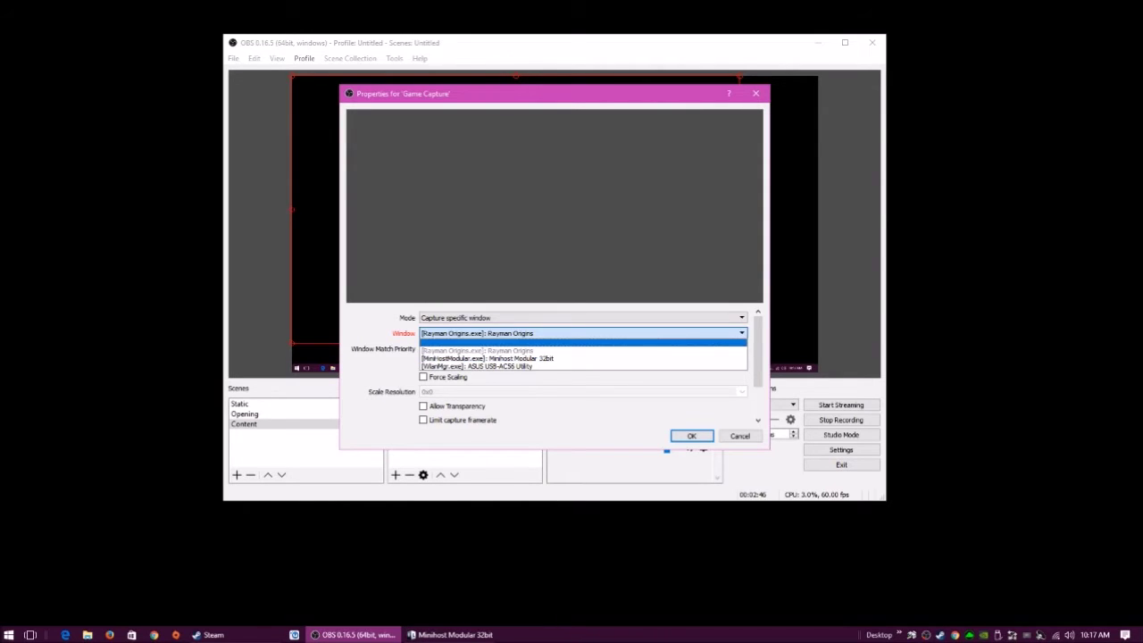
key(Escape)
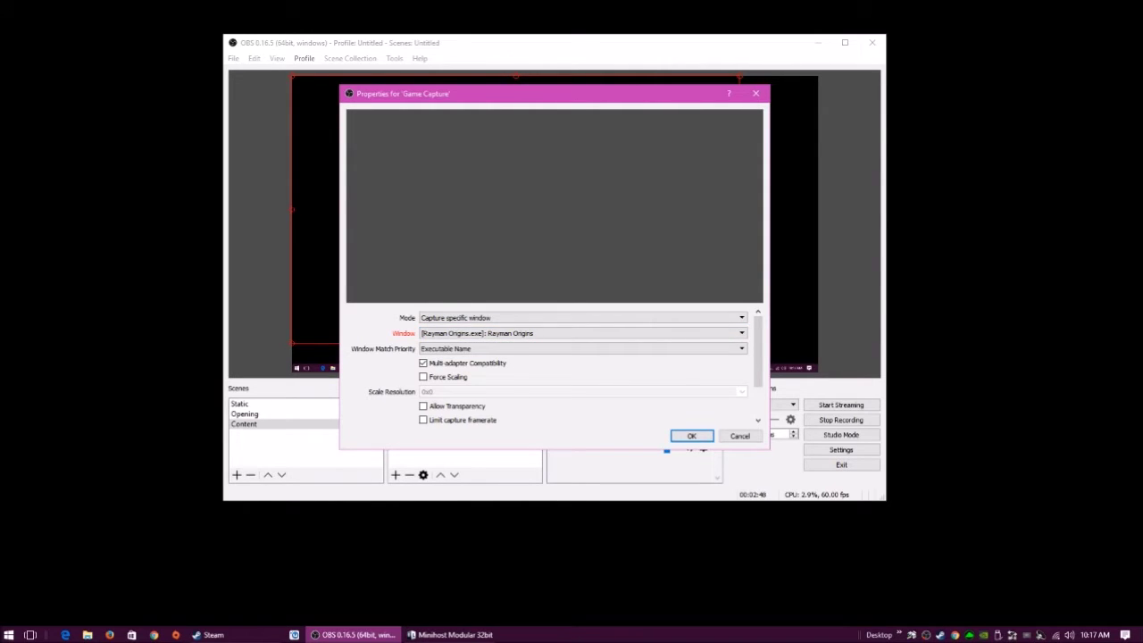
Examine the remaining Game Capture options, from window match priority down to capturing third-party overlays.
mouse_move(757, 350)
mouse_down()
mouse_move(756, 378)
mouse_move(757, 348)
mouse_up()
key(Tab)
drag(757, 350, 757, 349)
key(Tab)
key(Tab)
drag(757, 351, 757, 379)
scroll(554, 366, up, 2)
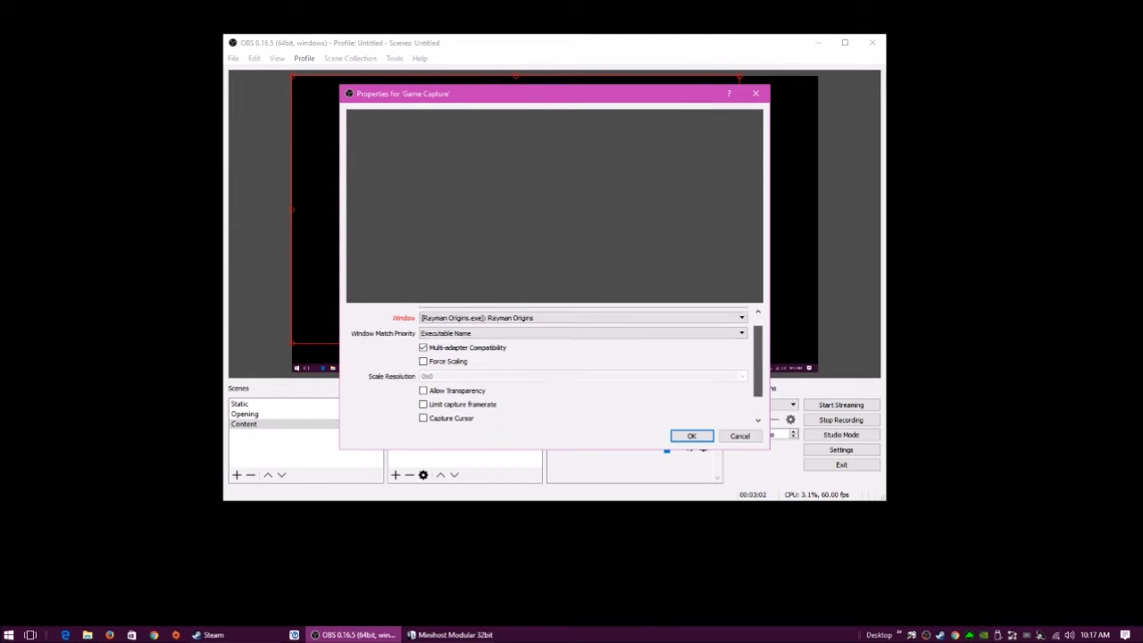
scroll(553, 366, down, 1)
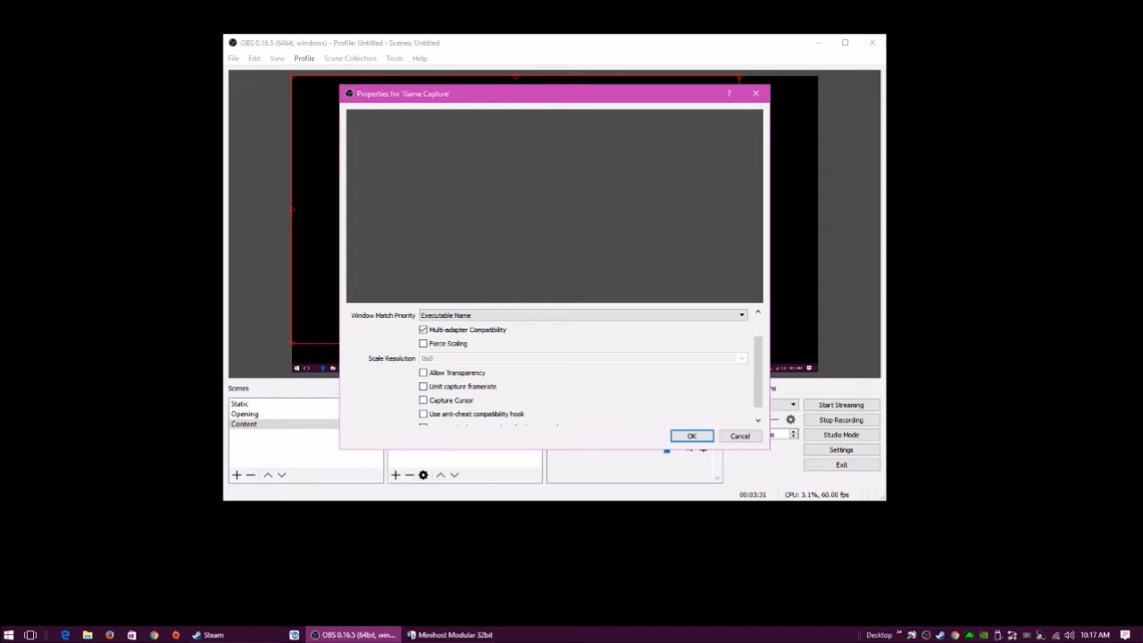
scroll(553, 366, down, 1)
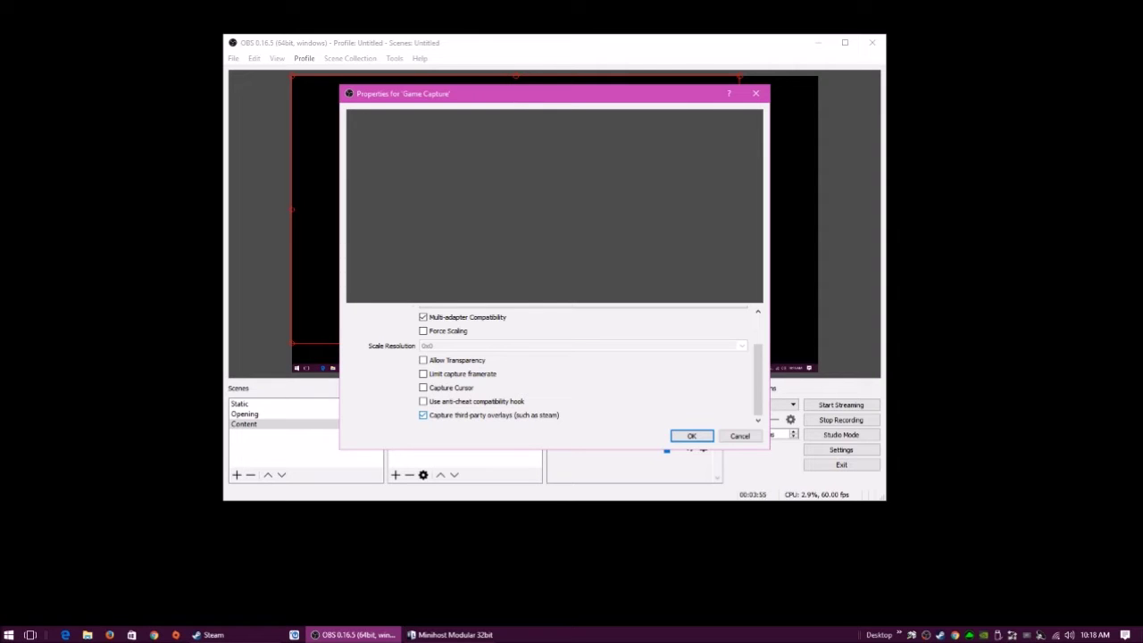
Recheck the full set of Game Capture settings from mode to third-party overlays, and accept the properties.
scroll(554, 366, up, 3)
scroll(553, 366, down, 3)
scroll(553, 366, up, 3)
scroll(553, 366, down, 3)
scroll(554, 366, up, 3)
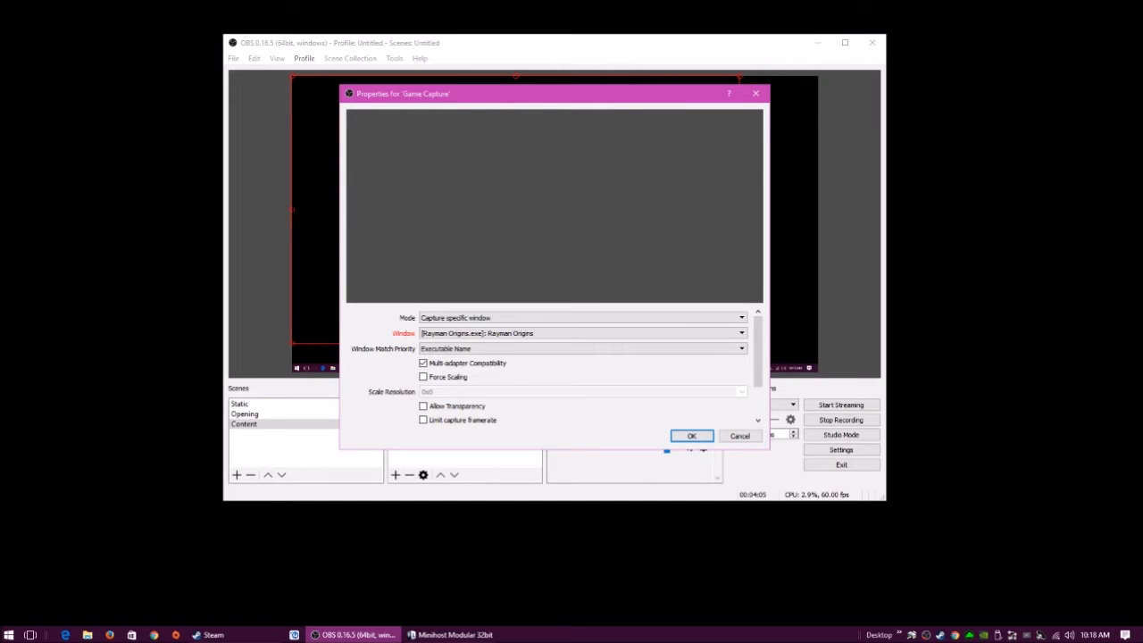
scroll(553, 366, down, 3)
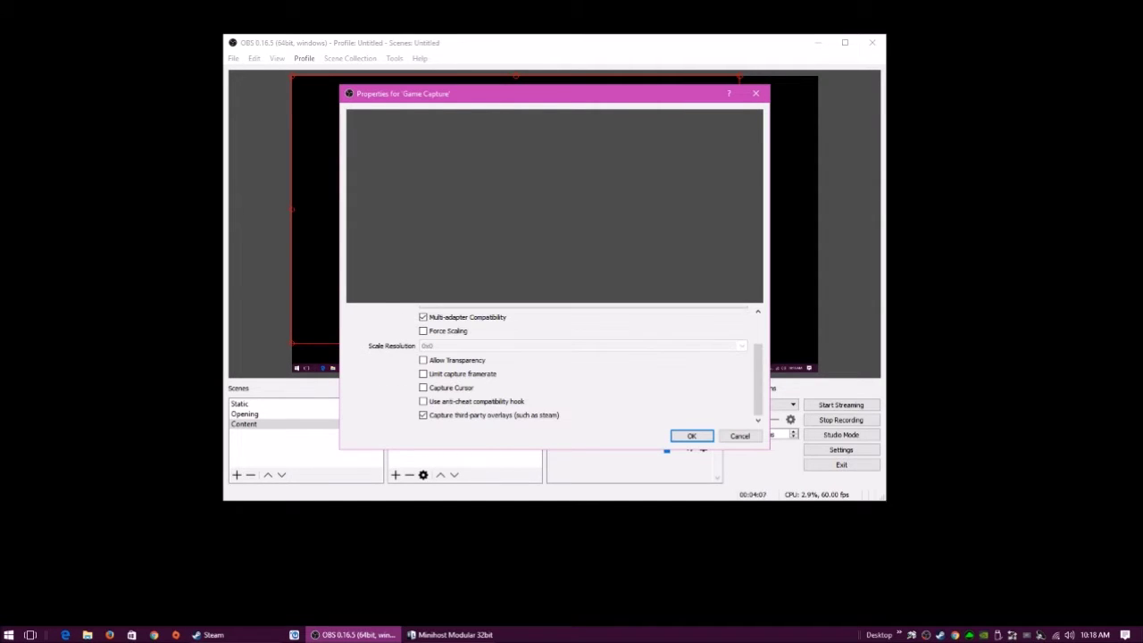
scroll(554, 366, up, 3)
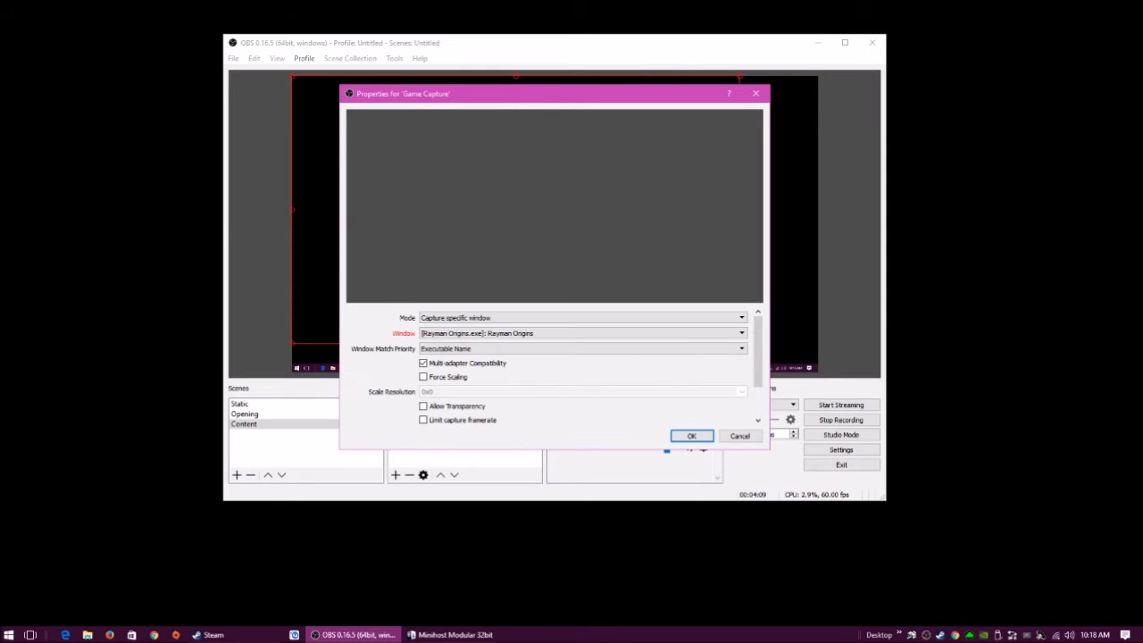
scroll(553, 366, down, 3)
scroll(553, 366, up, 3)
key(Return)
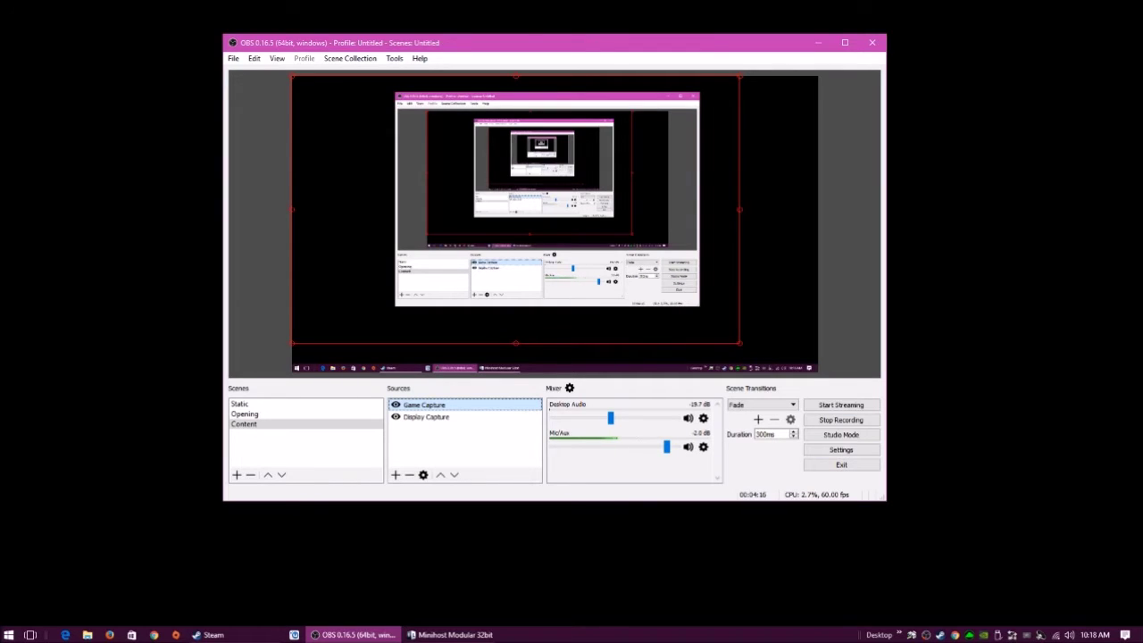
Open the program settings and examine the streaming and recording output settings.
click(840, 449)
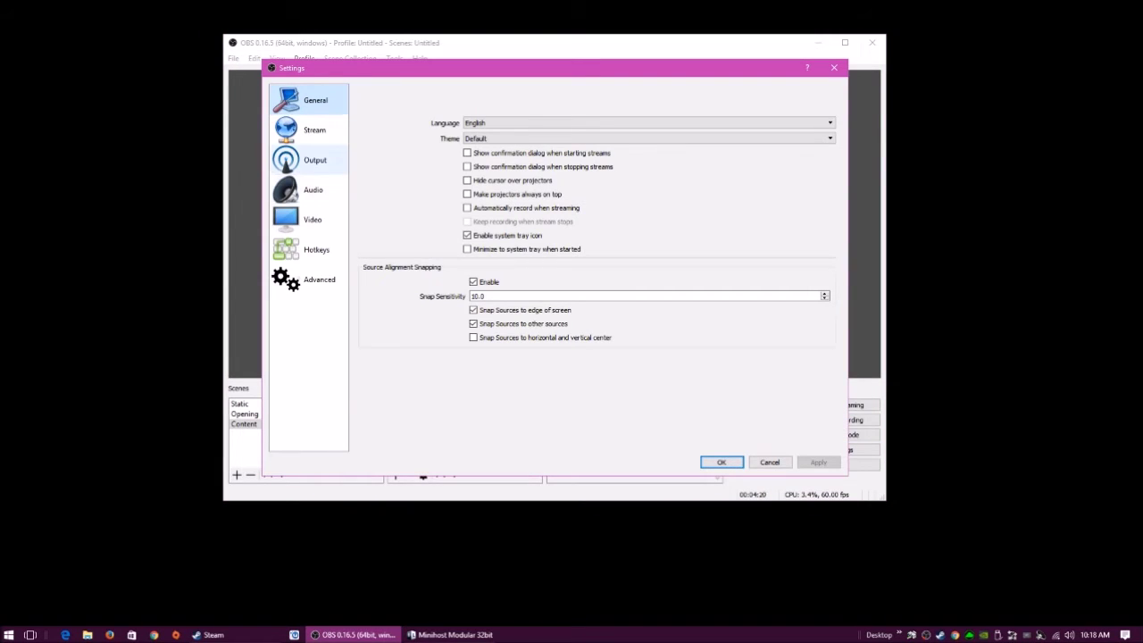
click(313, 160)
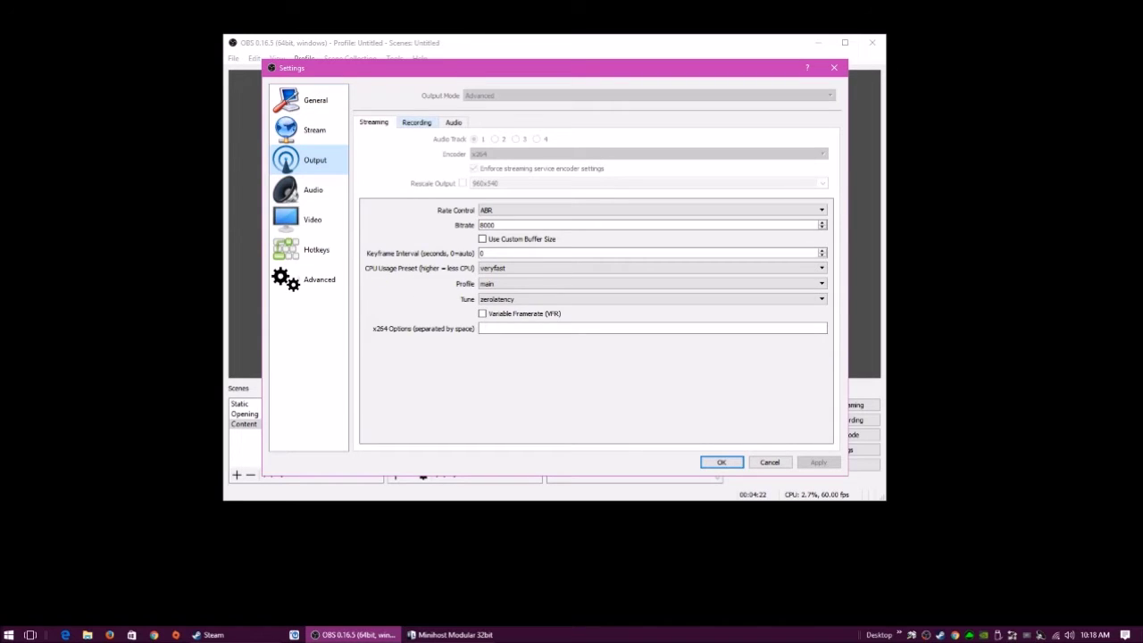
click(416, 123)
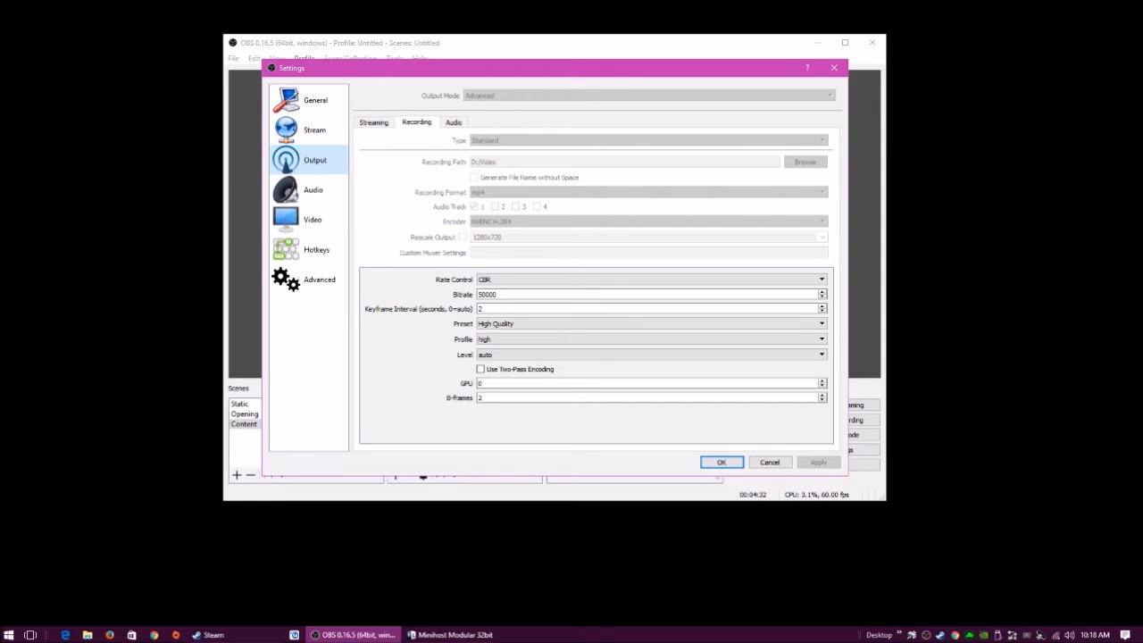
Check the audio device settings and the Minihost Modular graph with reafir_standalone, moving its window in and out of view.
click(308, 189)
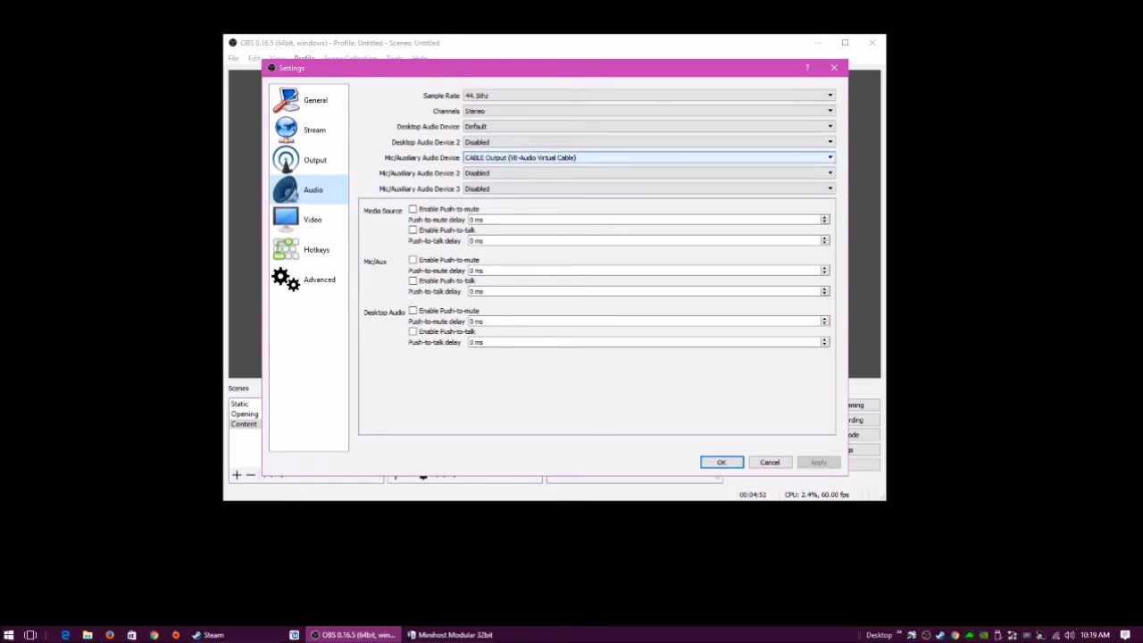
drag(1142, 77, 330, 99)
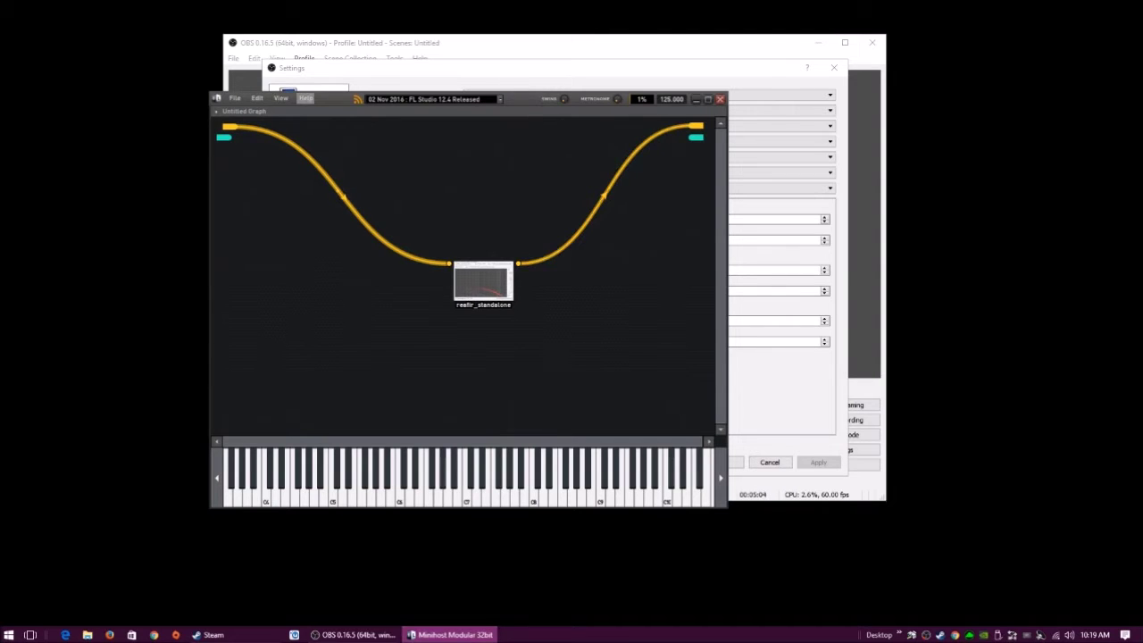
drag(305, 99, 1142, 125)
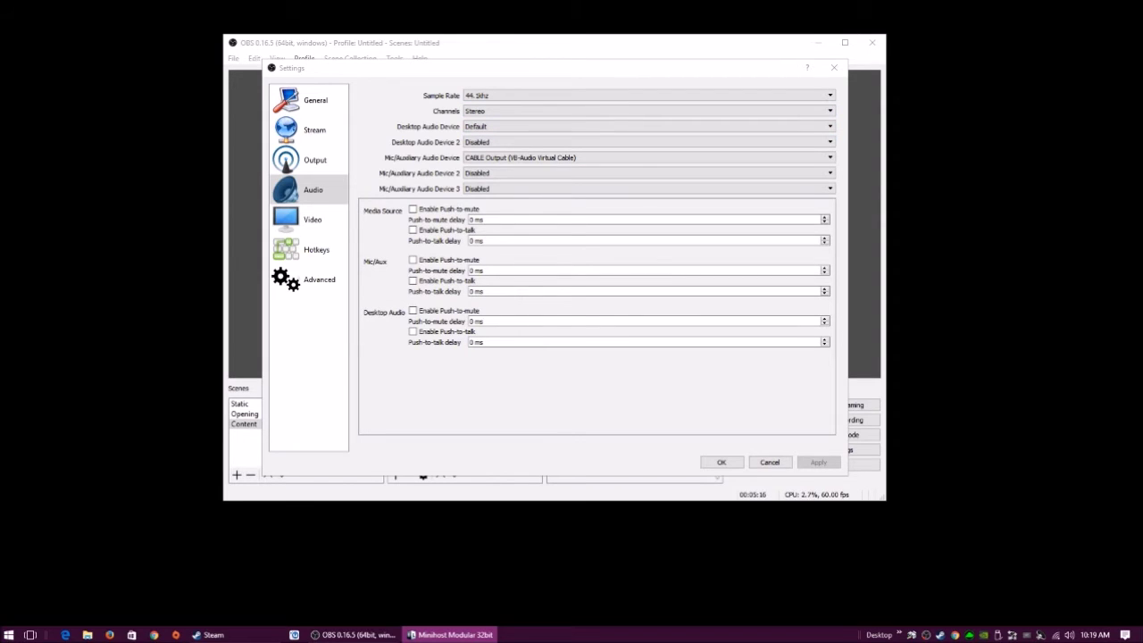
Look through the Video, Hotkeys, Advanced, Audio, Output and Stream settings, ending on the General settings.
click(309, 220)
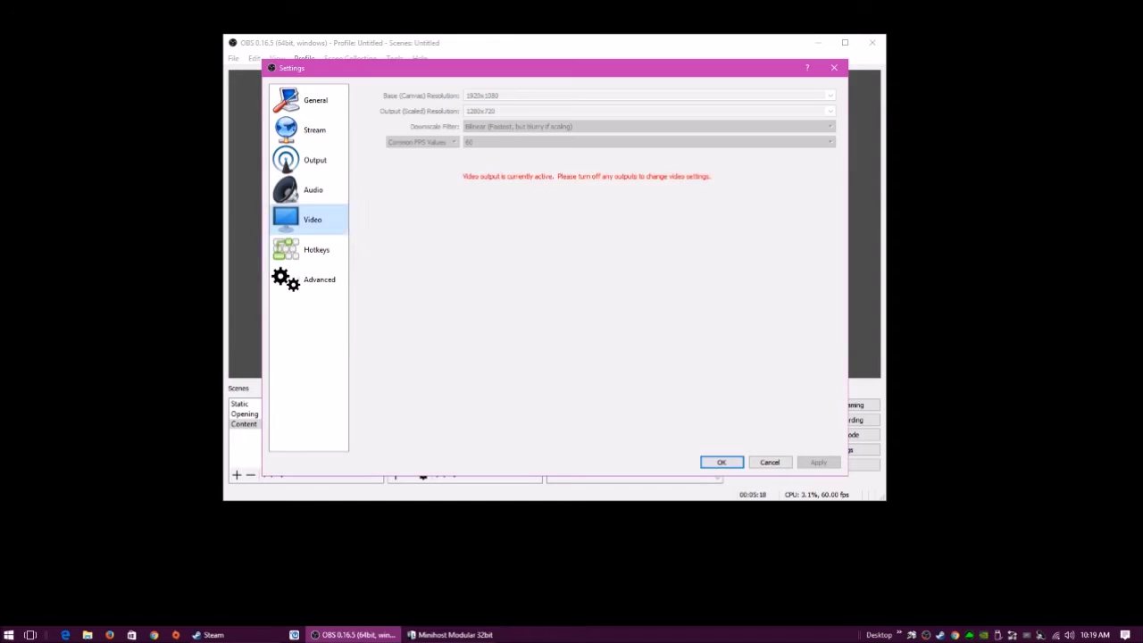
click(309, 249)
click(309, 278)
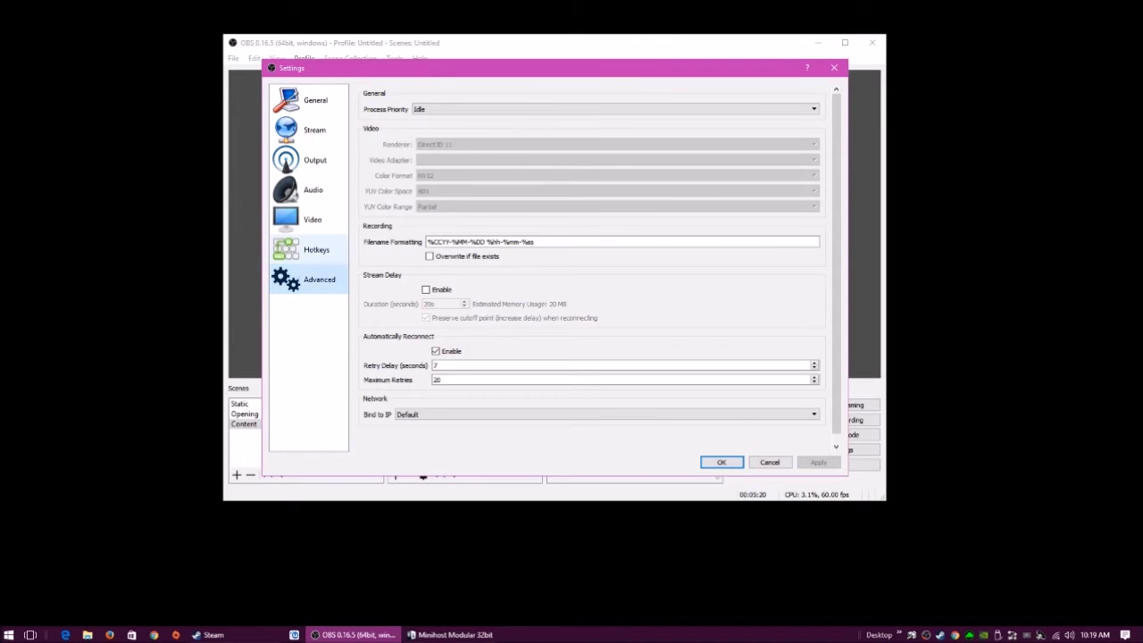
click(309, 249)
click(308, 220)
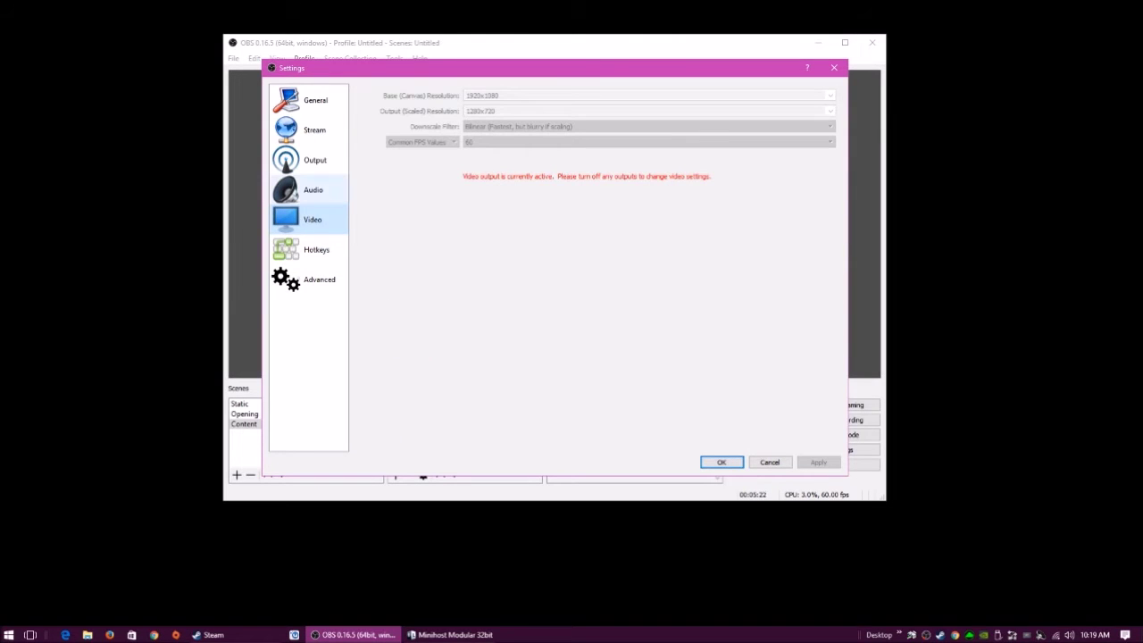
click(309, 189)
click(309, 220)
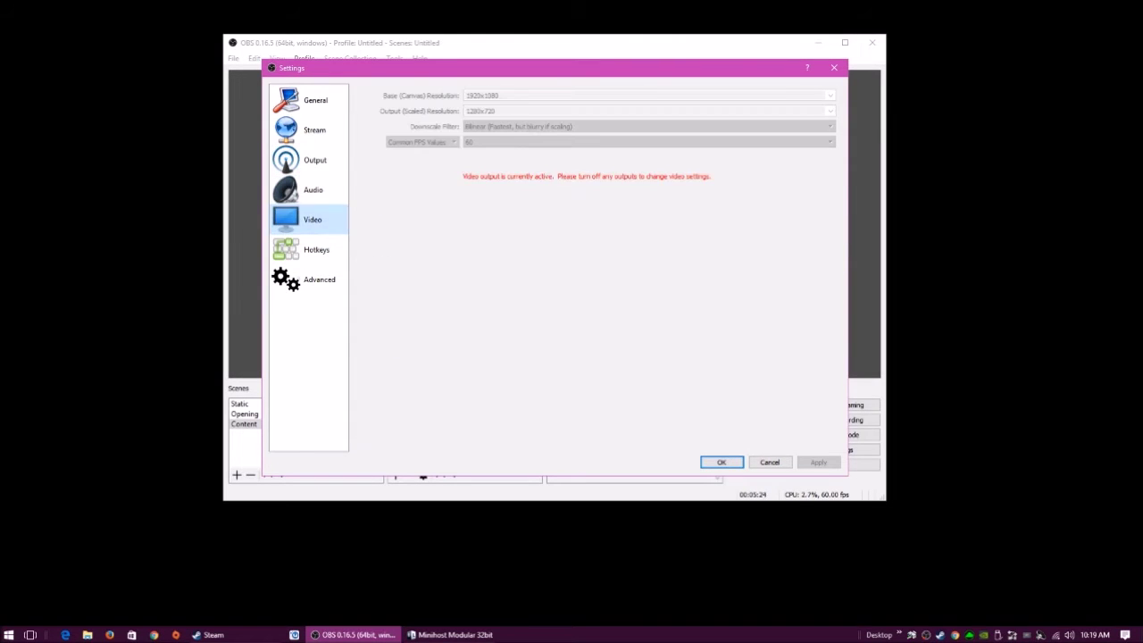
click(309, 190)
click(308, 160)
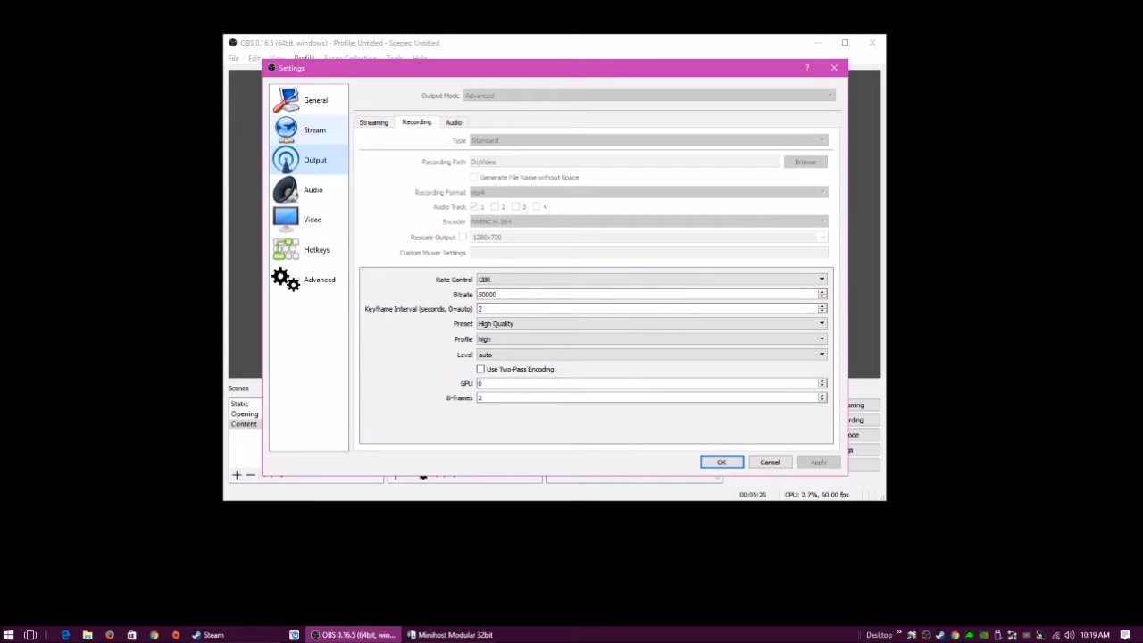
click(308, 129)
click(308, 100)
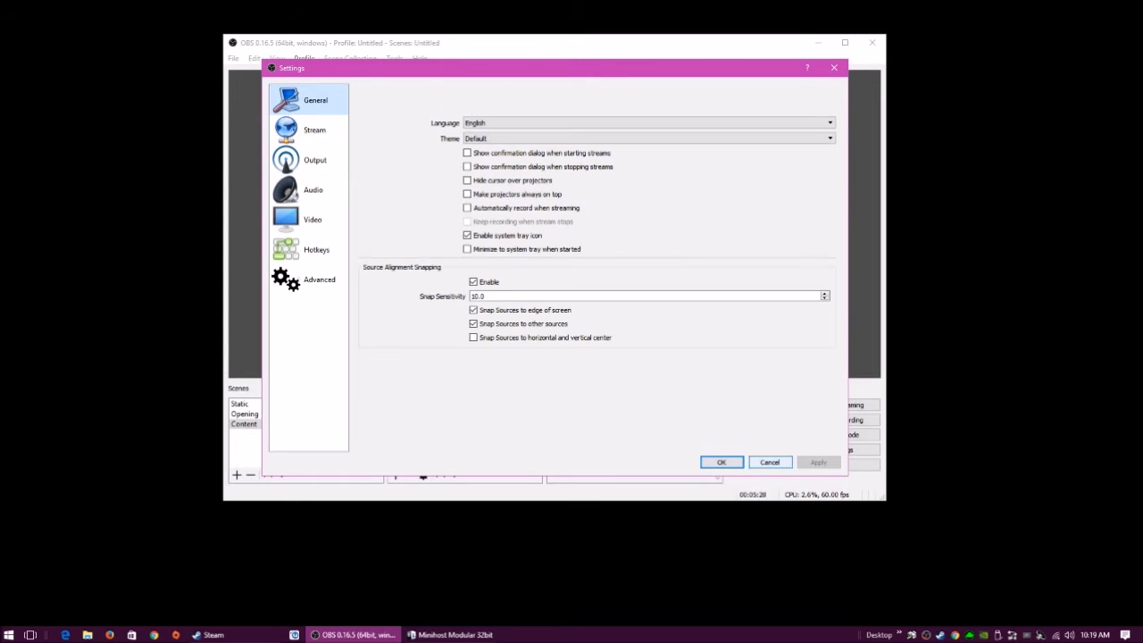